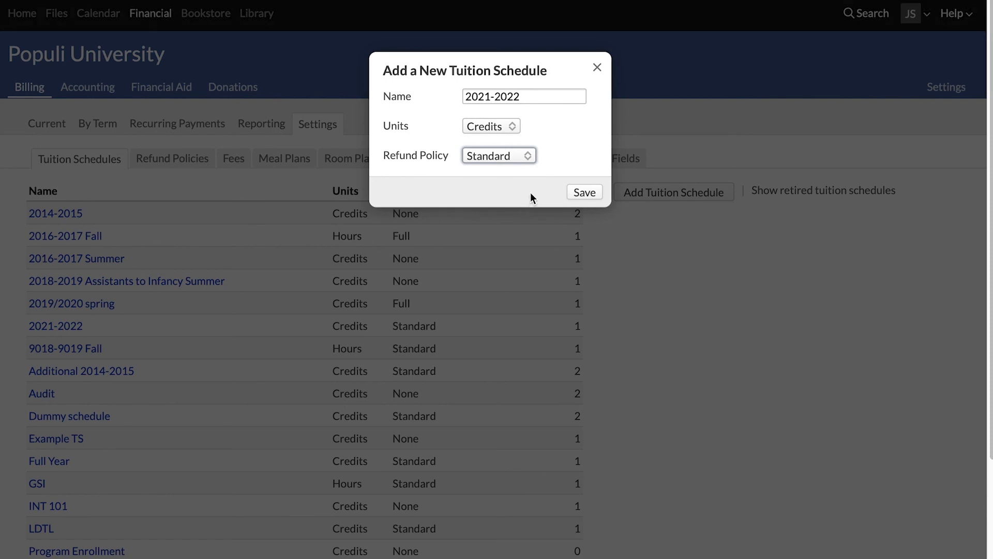
Save the new 2021-2022 tuition schedule with Credits units and the Standard refund policy, and open its details.
left_click(580, 194)
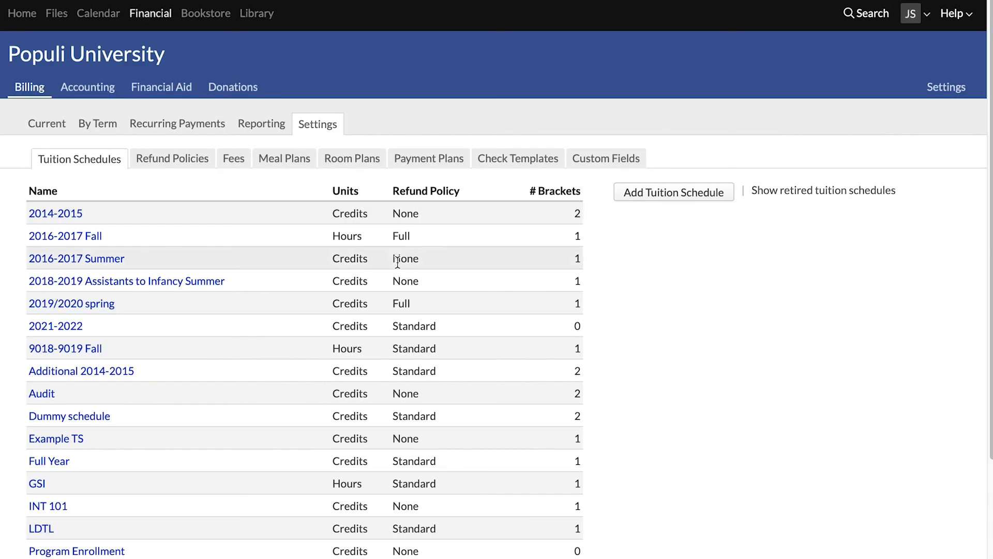
left_click(79, 326)
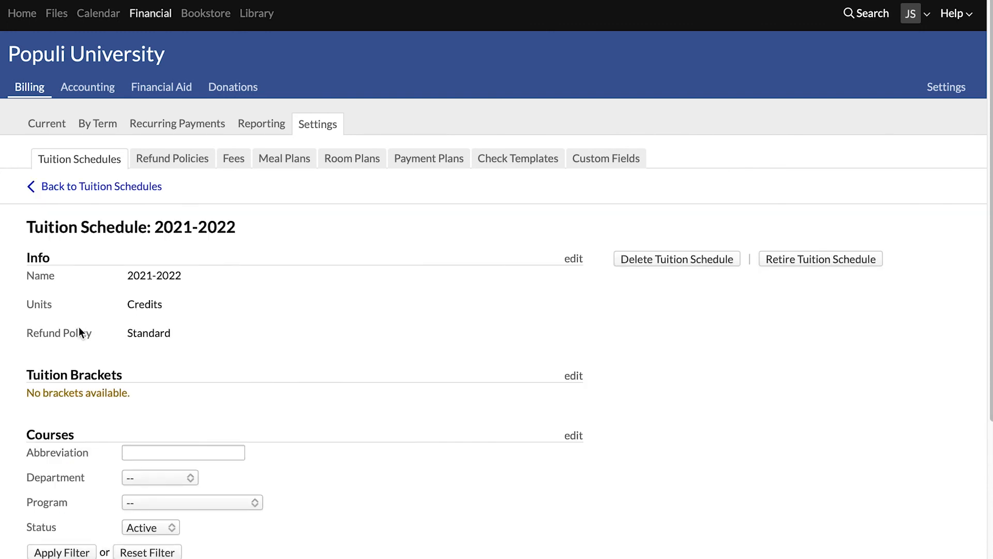
scroll(79, 331, "down", 3)
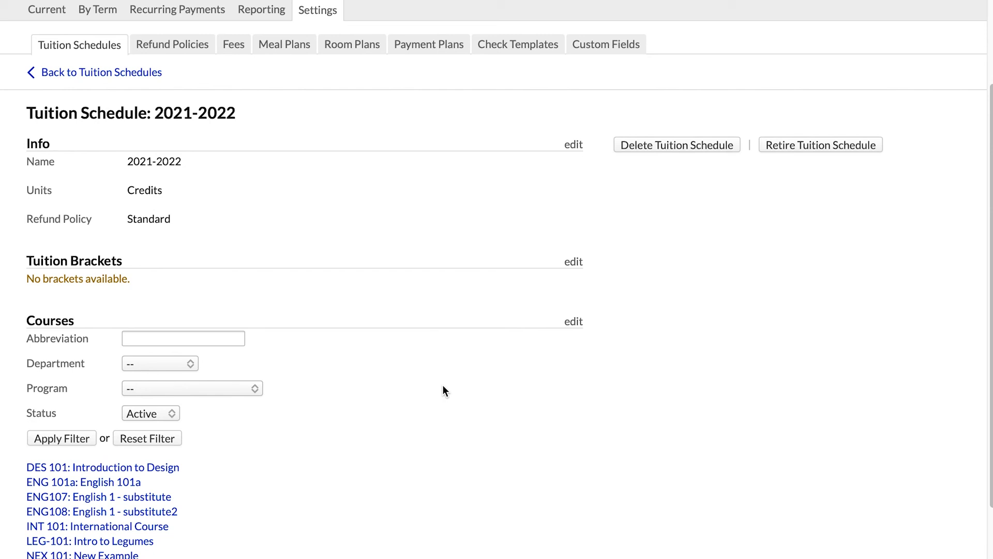
Add a tuition bracket using the Tuition account, with a maximum of 18 credits and a per-credit amount of 400.
left_click(573, 263)
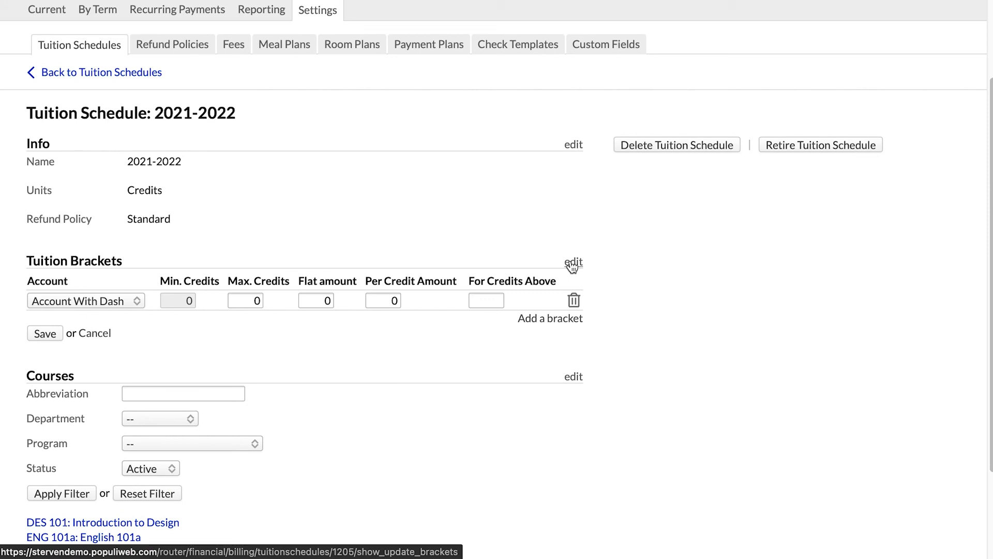
left_click(115, 302)
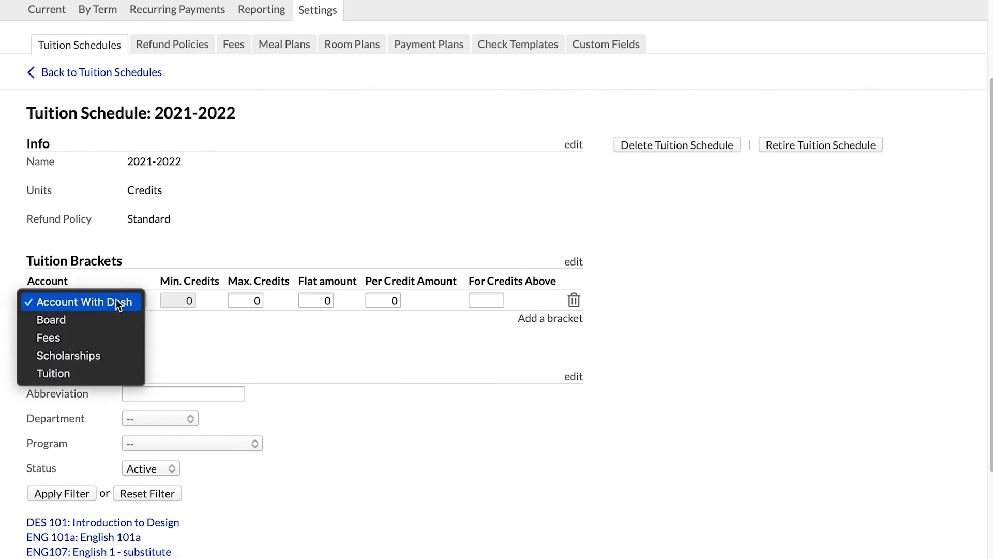
left_click(107, 372)
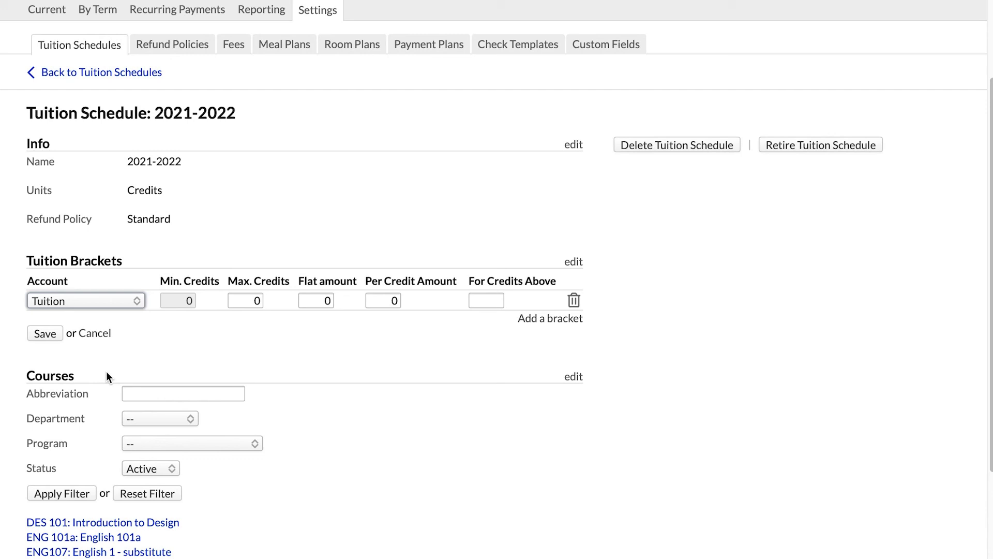
double_click(255, 300)
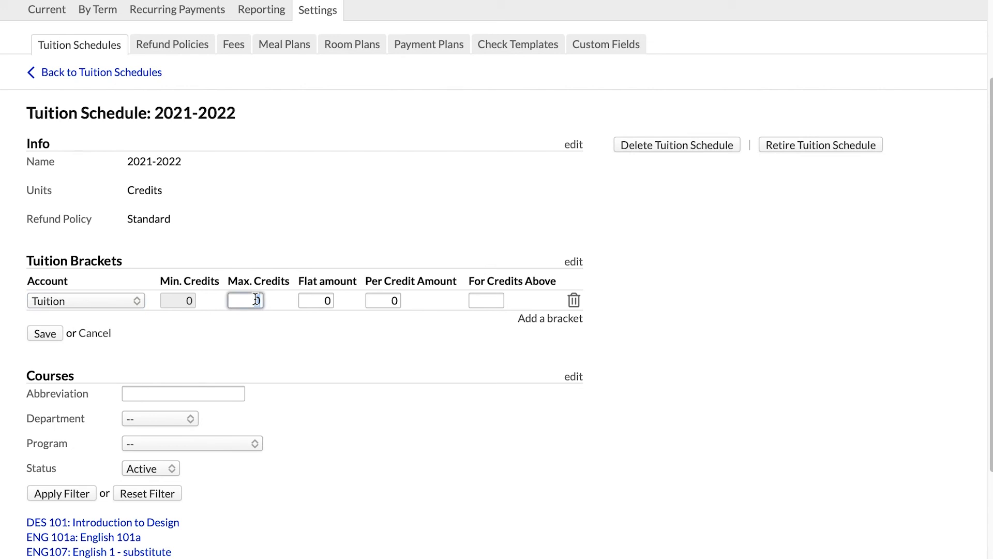
type("18")
left_click(384, 299)
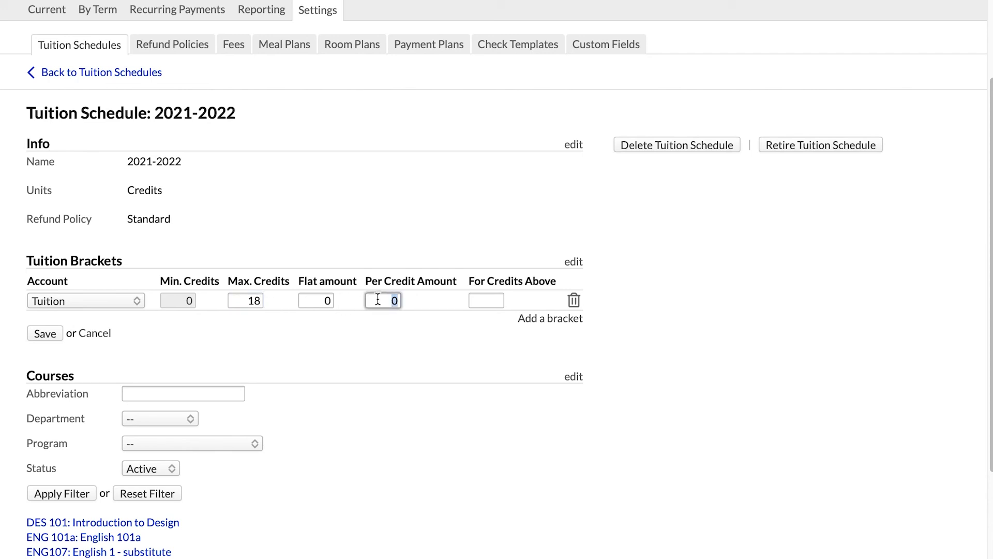
type("400")
left_click(52, 334)
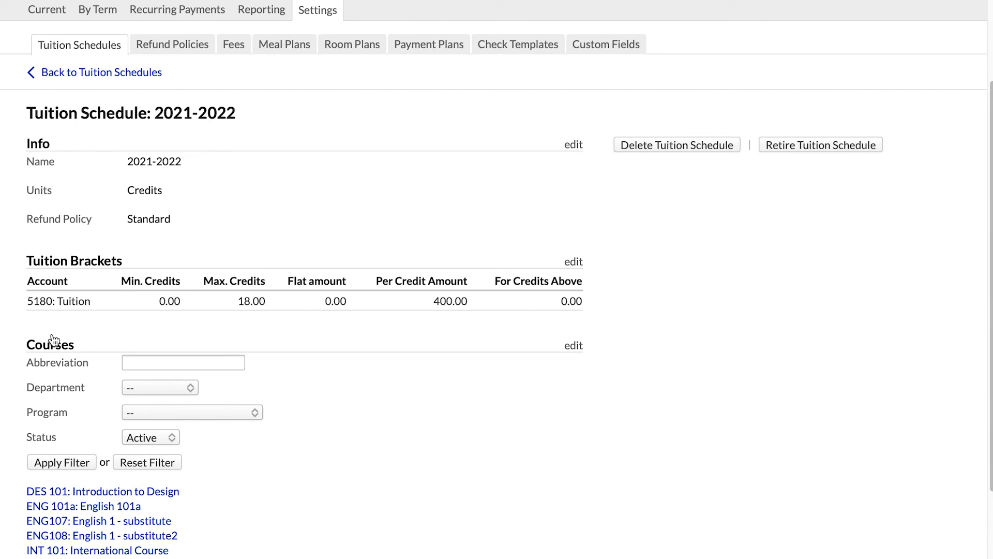
Edit the schedule's courses: exclude MATH 101 and MATH 102, and include PHIL 101 and PHIL 102.
scroll(52, 313, "down", 5)
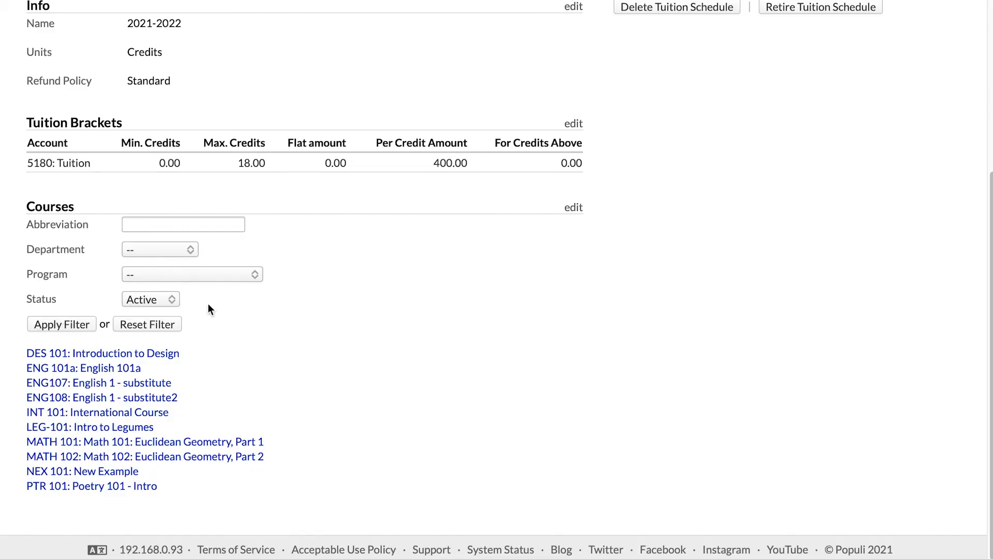
left_click(578, 209)
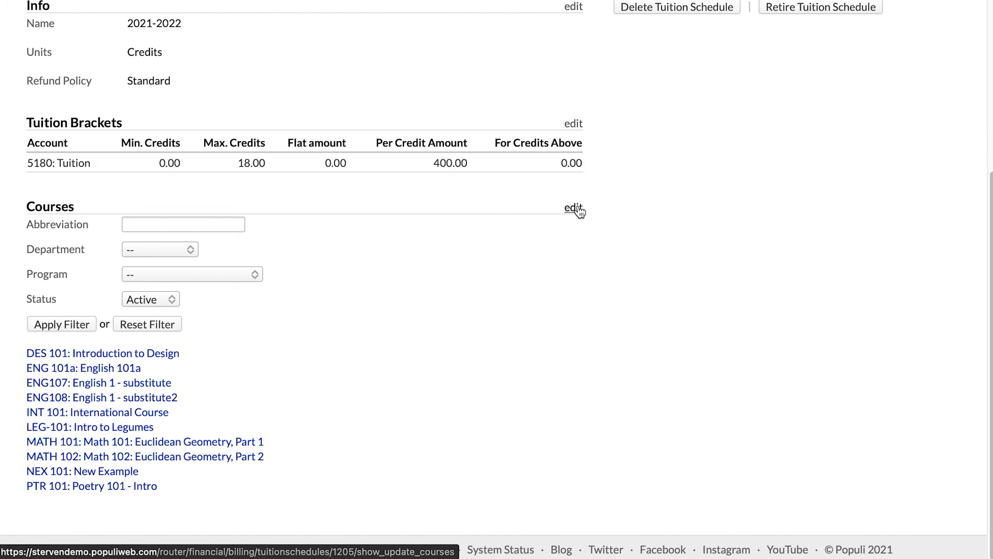
scroll(555, 255, "down", 3)
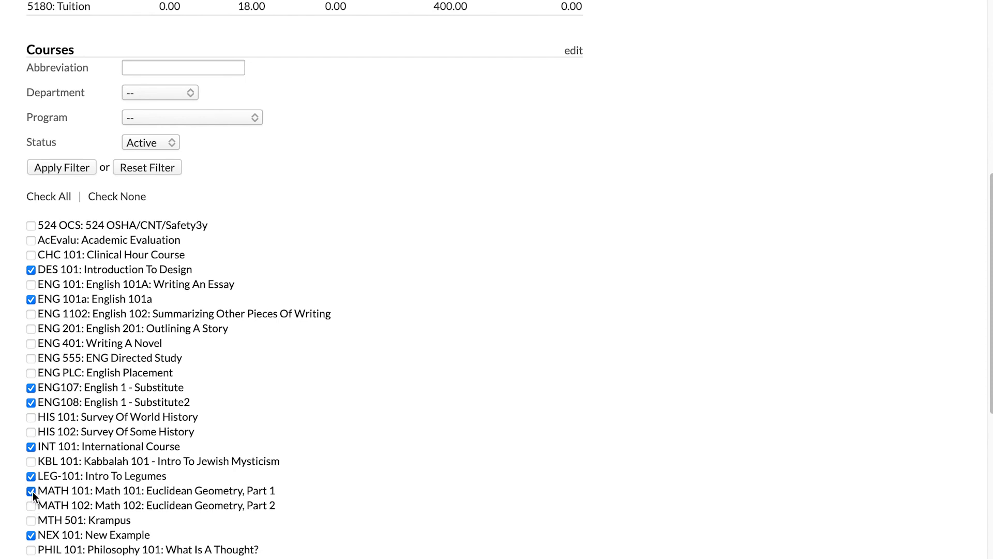
left_click(31, 490)
scroll(33, 492, "down", 4)
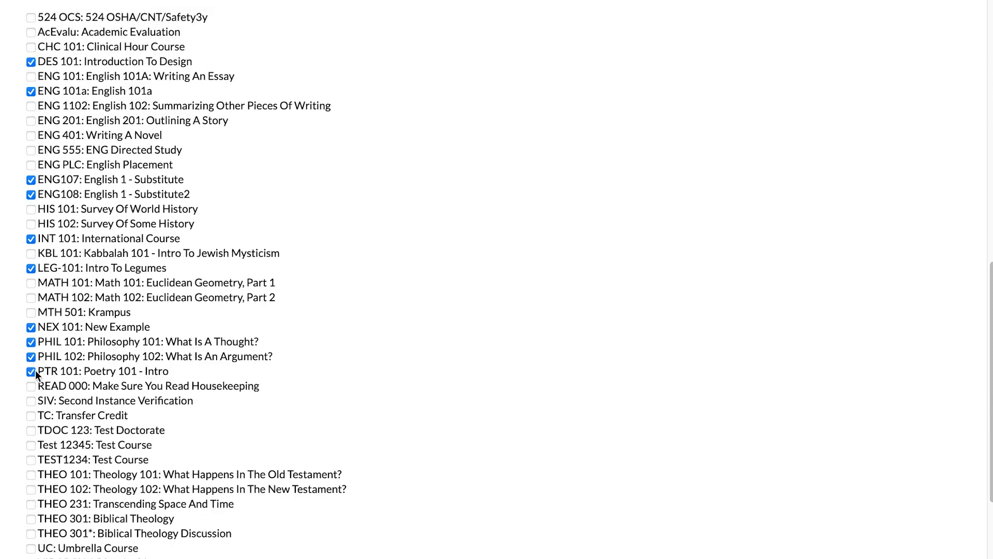
scroll(38, 373, "down", 3)
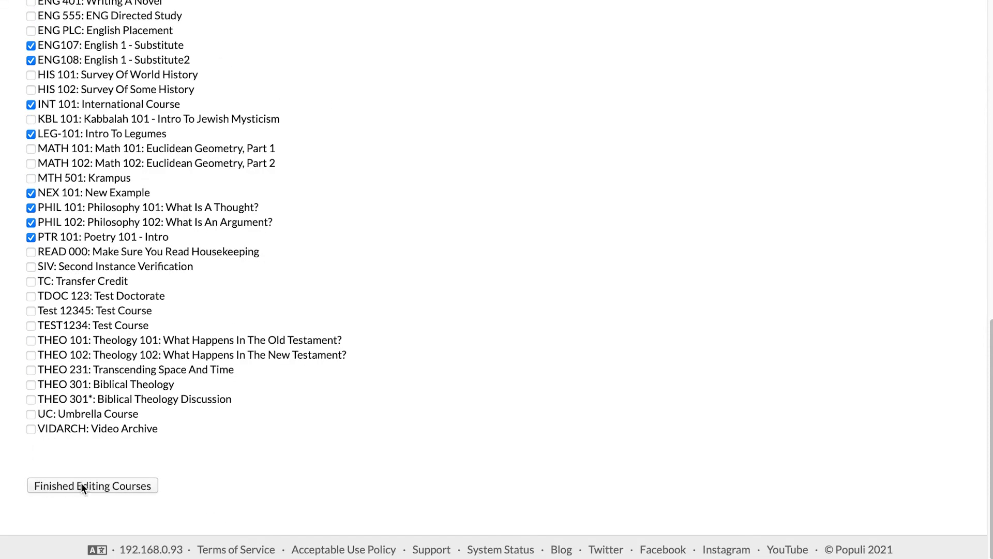
left_click(81, 486)
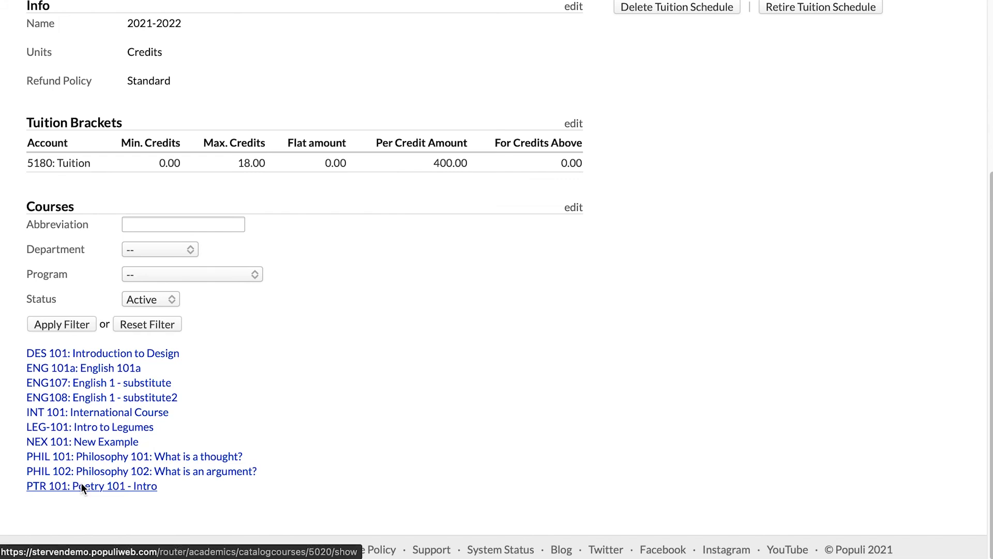
In the Undergraduate academic program, replace the default tuition schedule 2016-2017 Fall with 2021-2022.
scroll(80, 482, "up", 5)
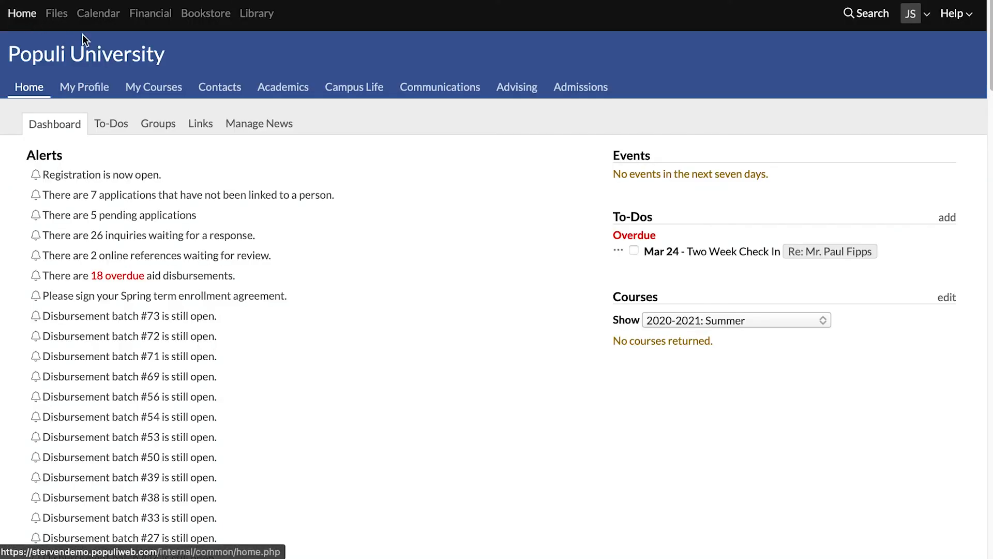
left_click(270, 89)
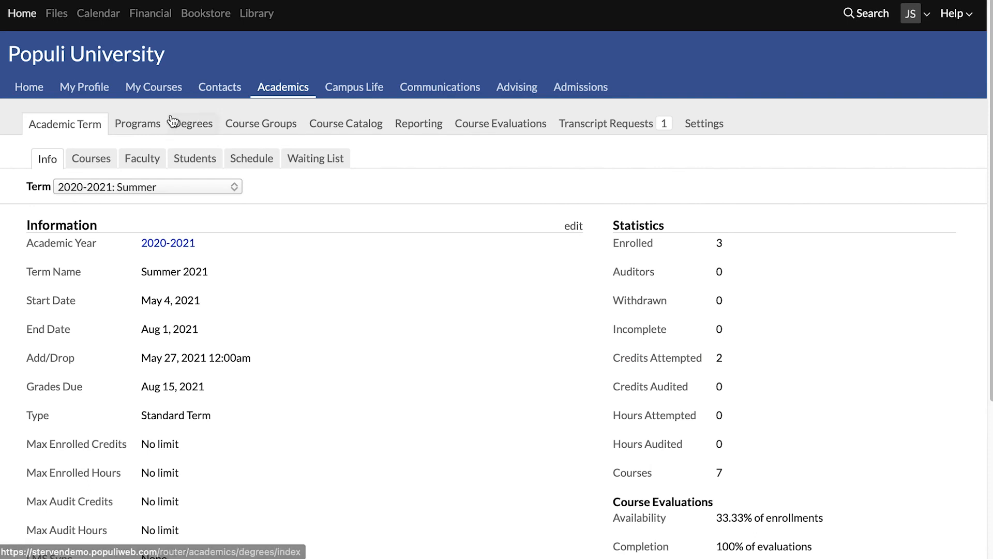
left_click(156, 126)
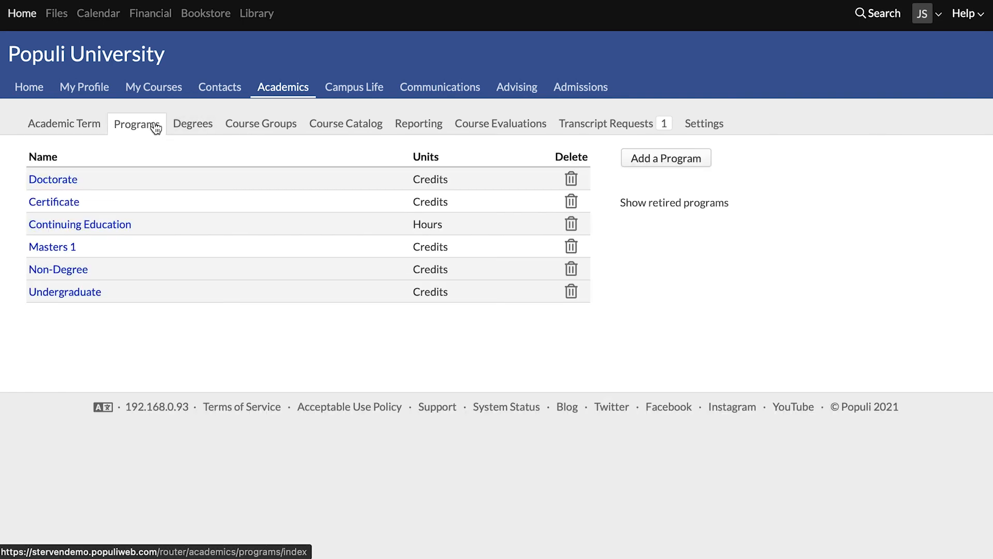
left_click(93, 292)
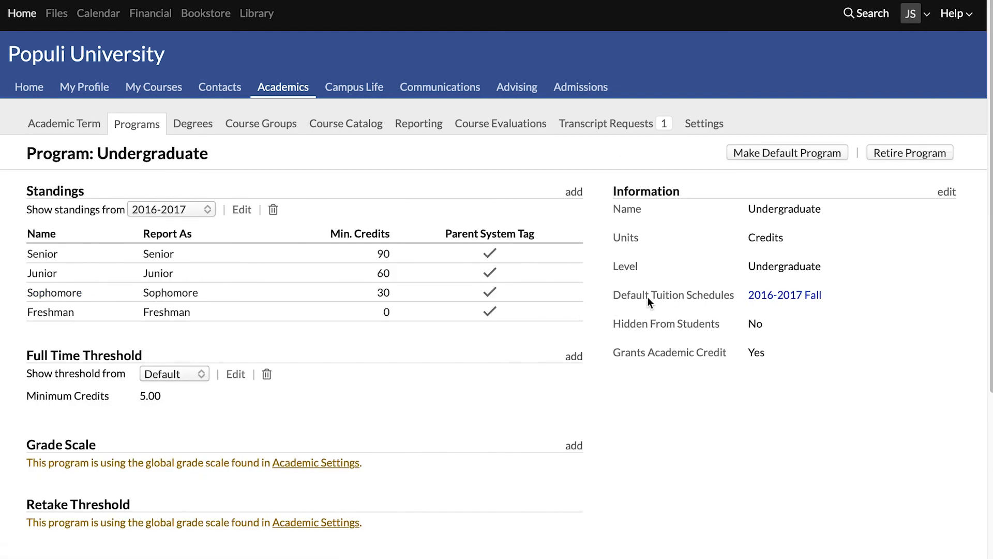
left_click(946, 192)
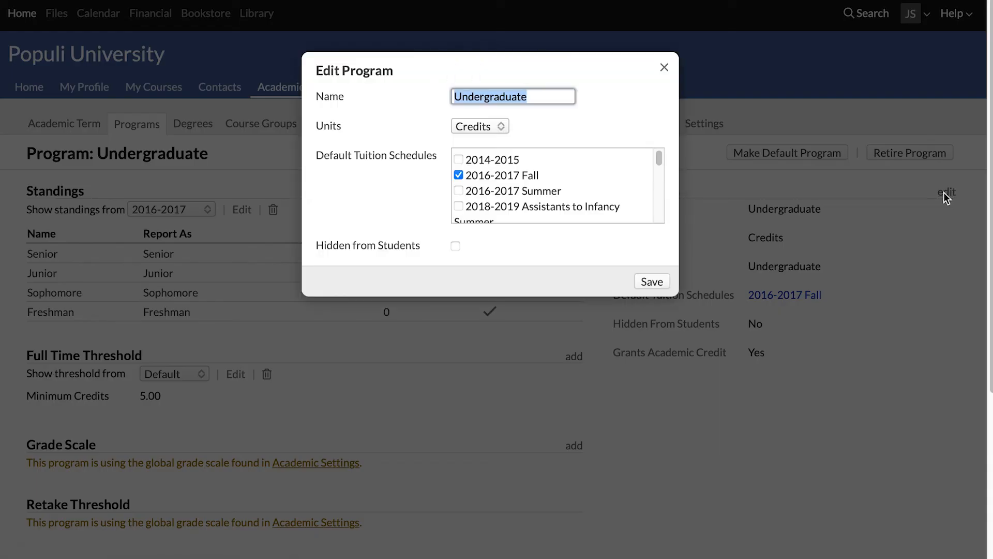
left_click(455, 174)
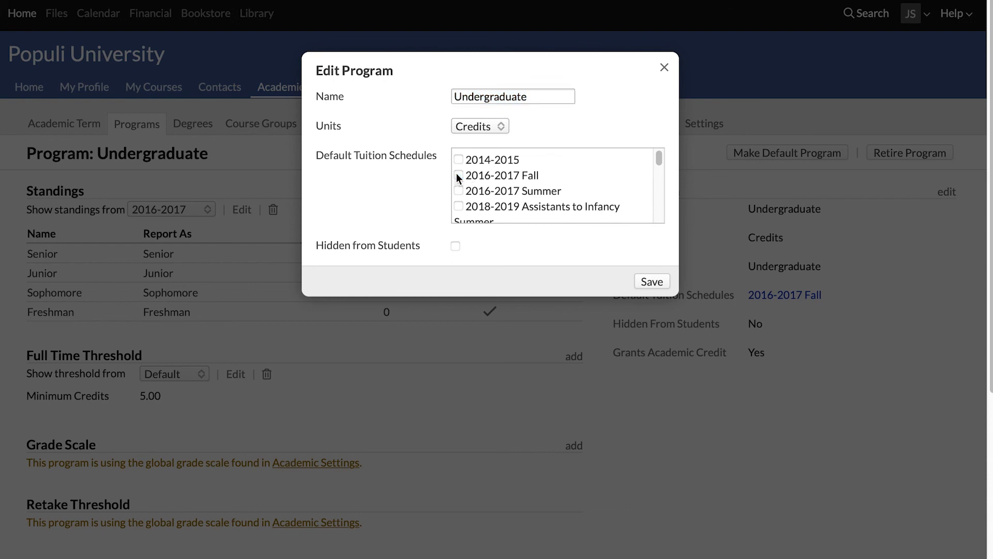
scroll(456, 176, "down", 2)
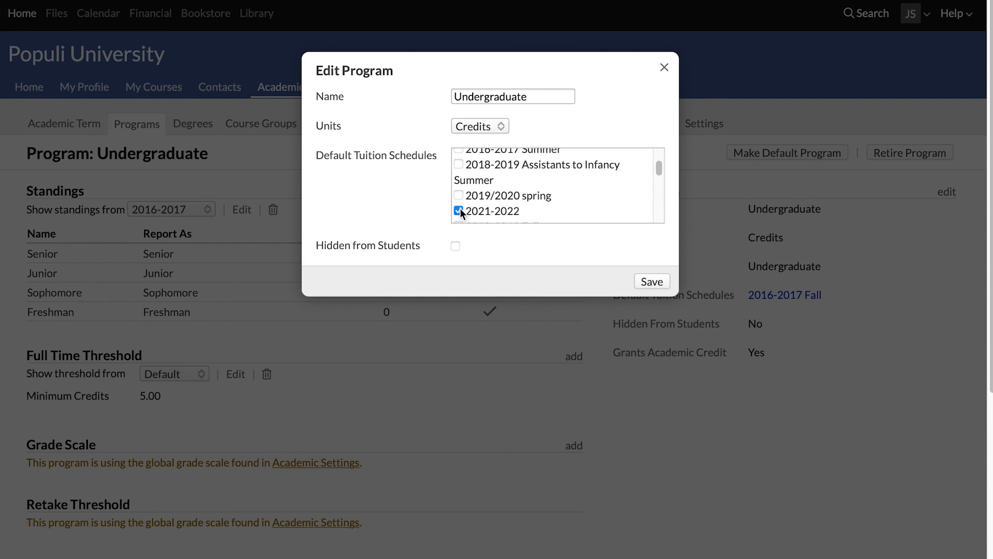
left_click(647, 283)
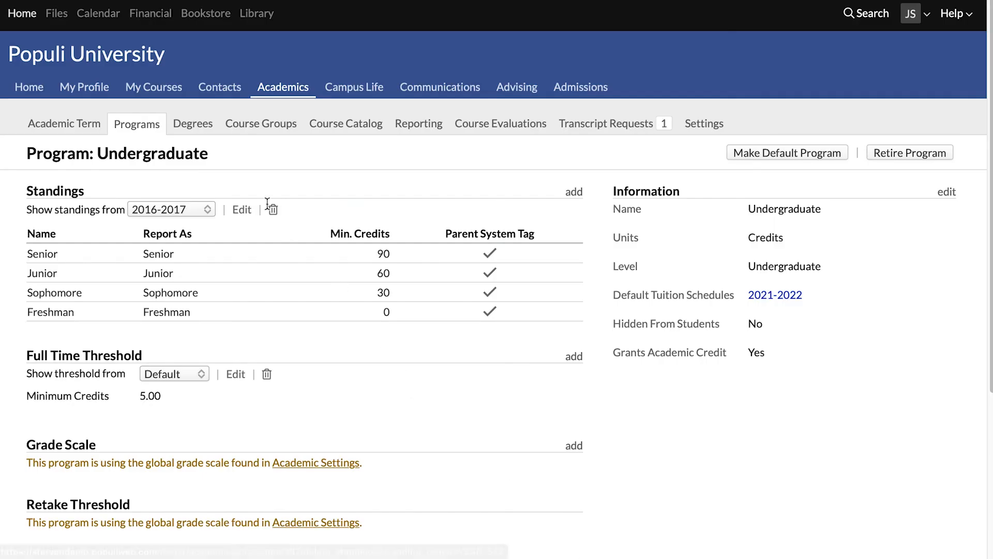
Open the Application to Populi University form from the admissions application form settings.
left_click(563, 89)
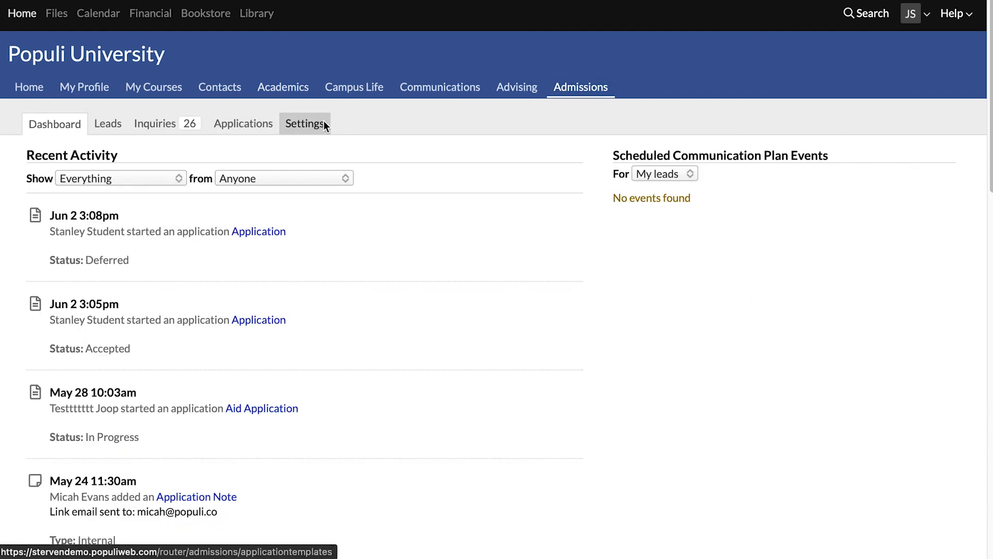
left_click(324, 122)
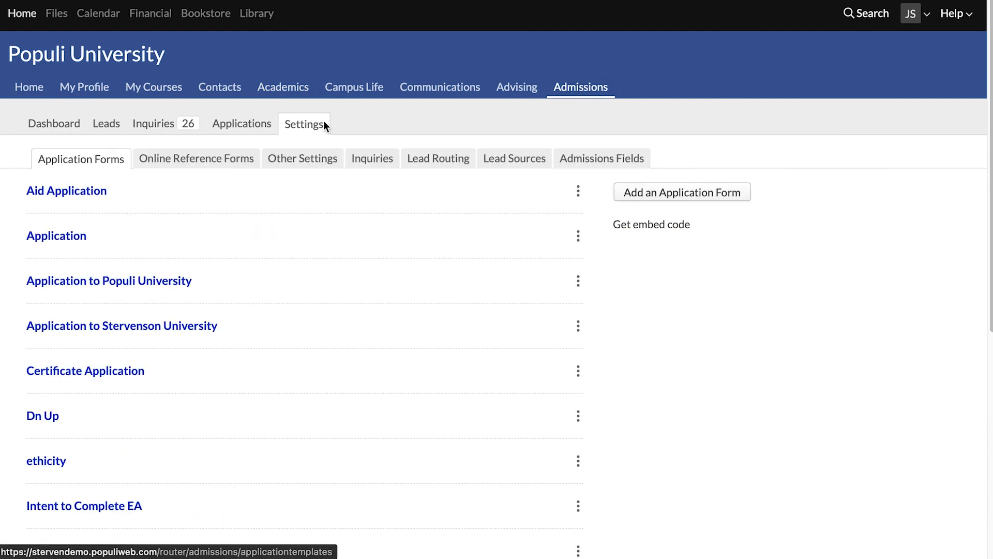
left_click(167, 283)
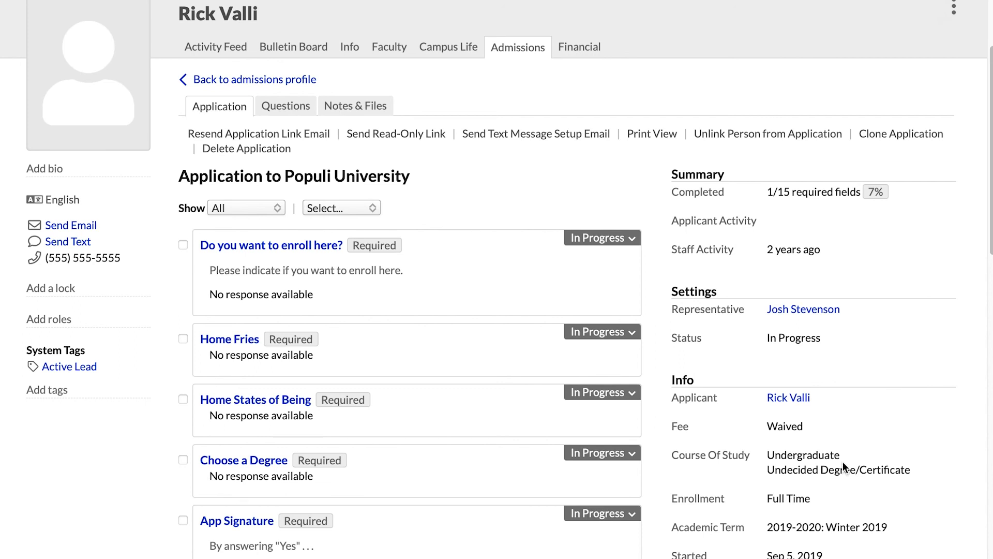
Try to set the status of the applicant's Application to Populi University to Accepted.
left_click(688, 339)
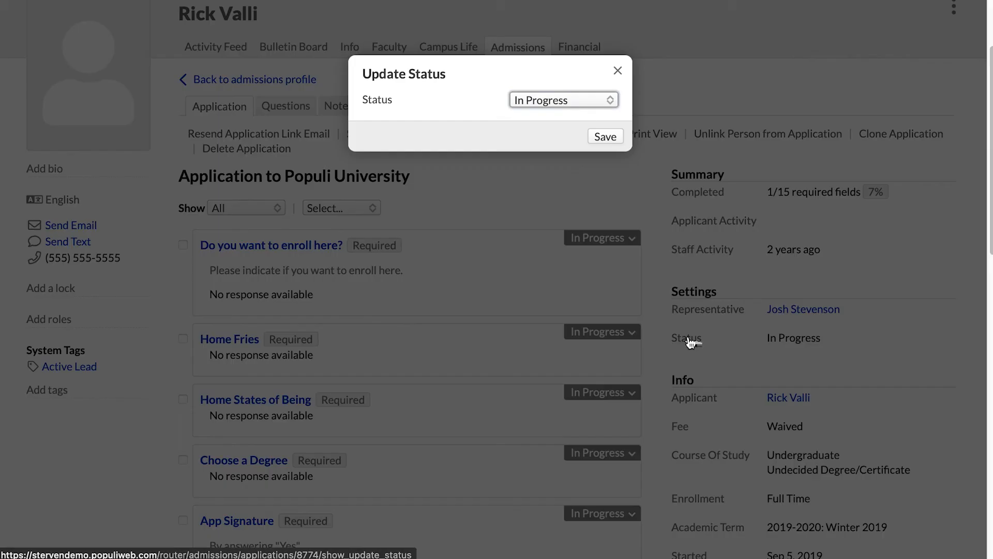
left_click(561, 102)
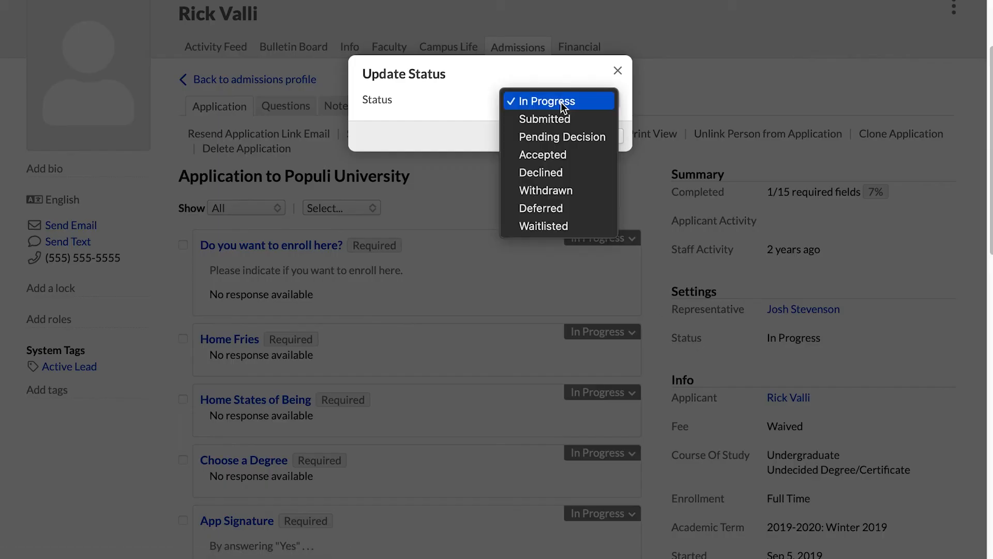
left_click(558, 154)
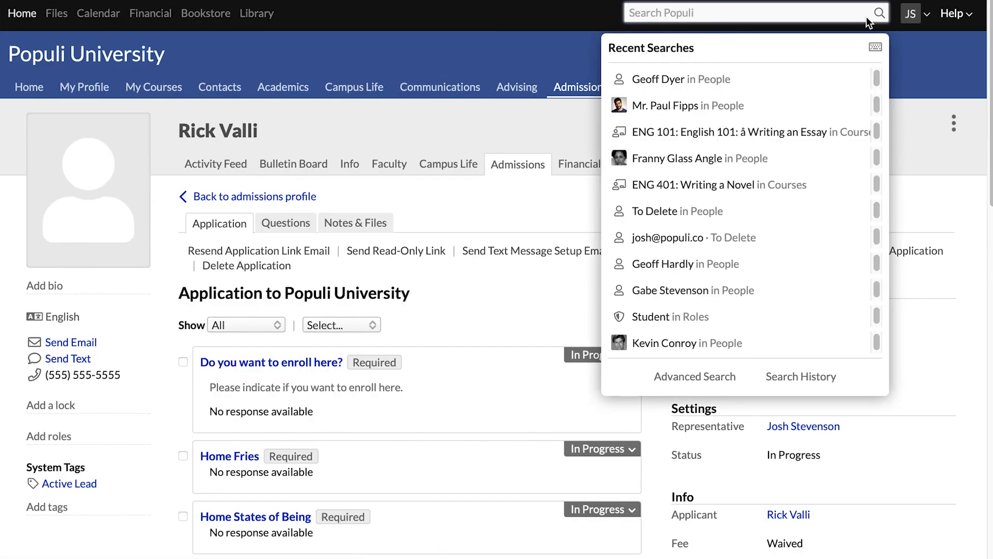
Search for the student by first name and open the matching student's profile.
type("teddy")
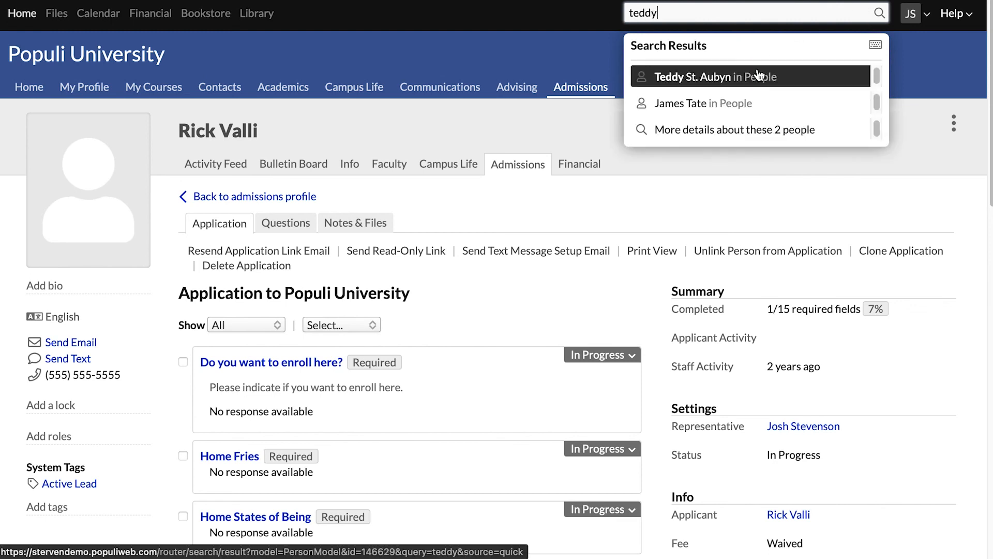
left_click(759, 75)
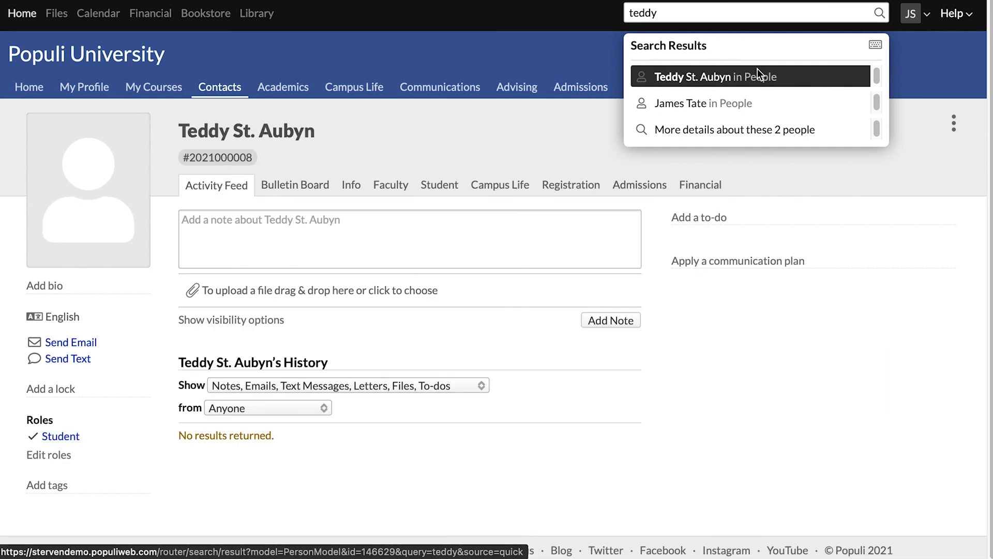
left_click(784, 191)
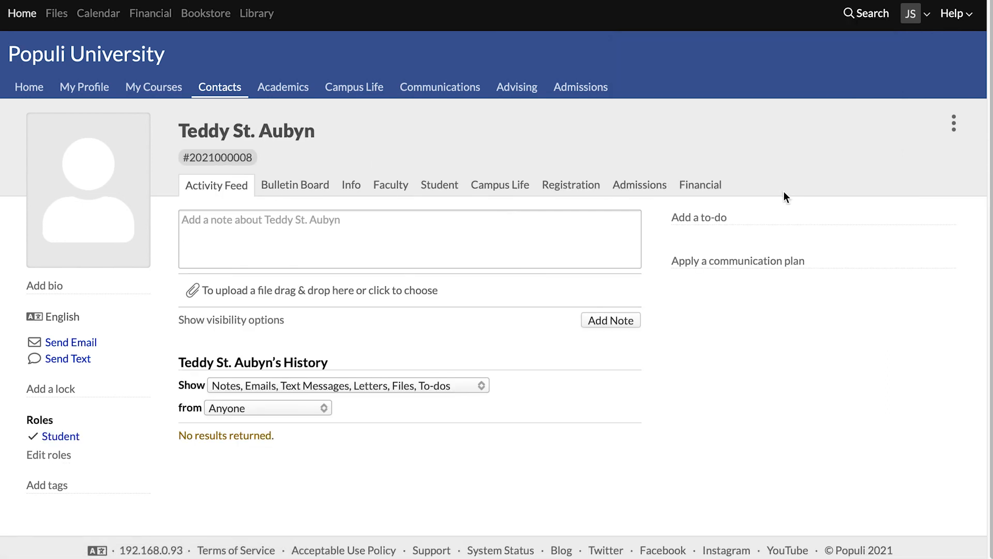
Look at the default tuition schedule option on the student's financial dashboard, and open their student record.
left_click(720, 192)
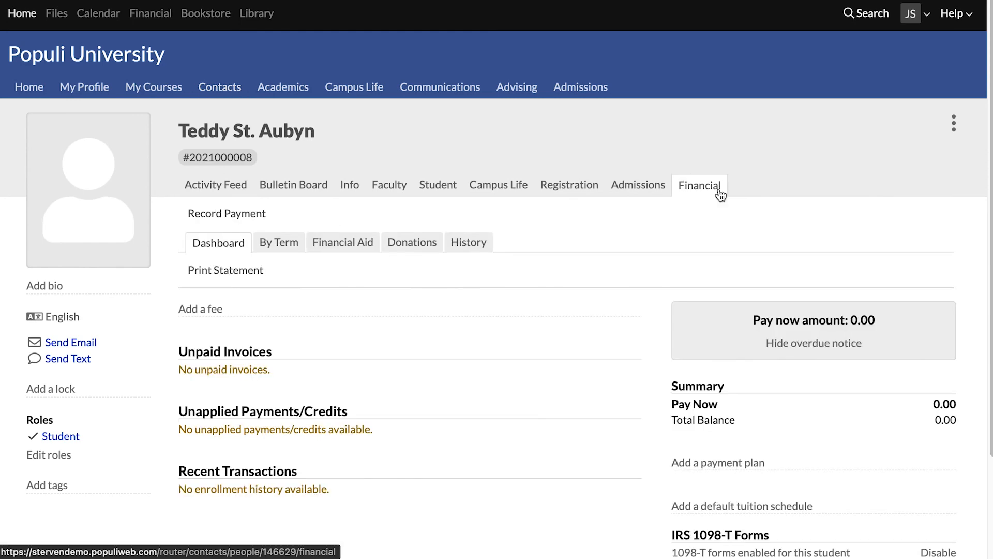
scroll(718, 192, "down", 2)
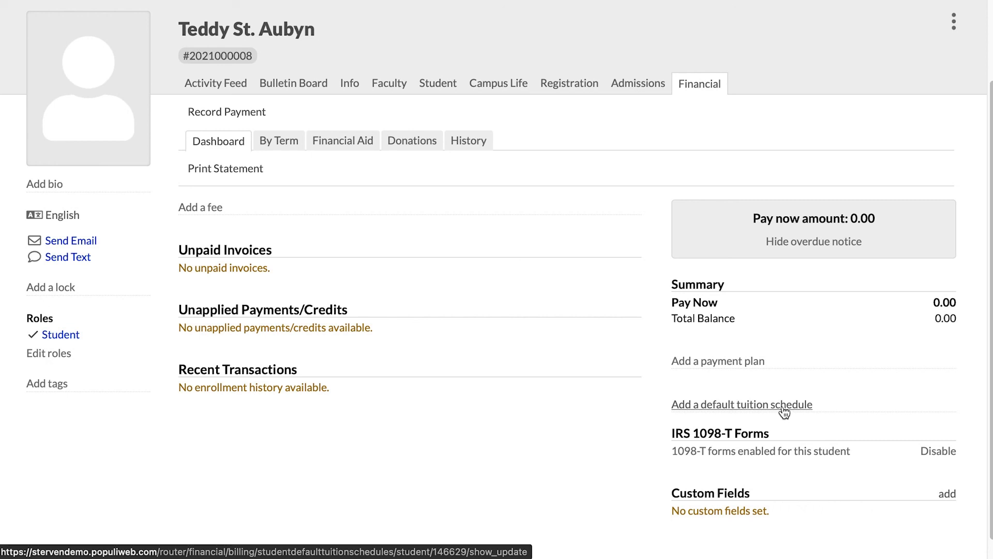
left_click(459, 86)
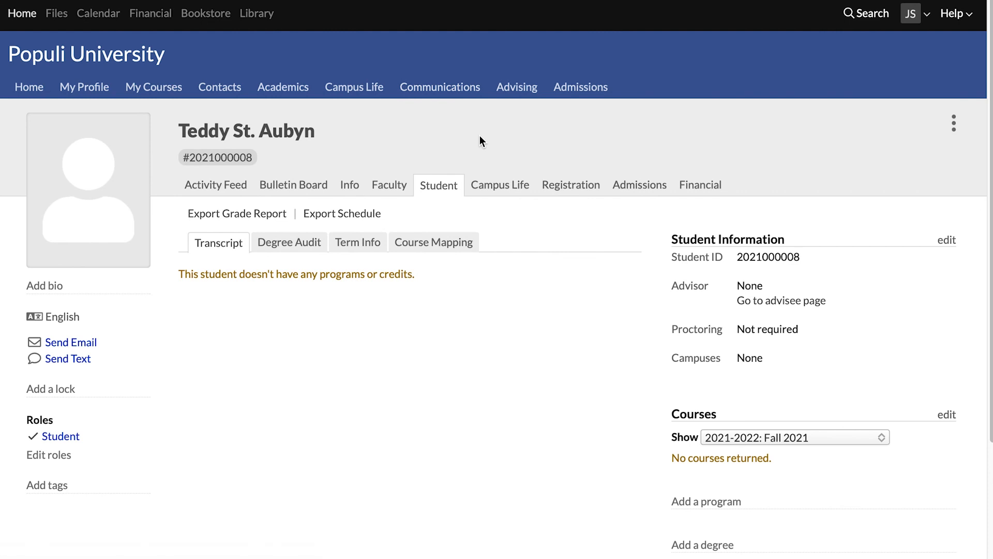
Add the Undergraduate program to the student's record and save it.
scroll(480, 137, "down", 1)
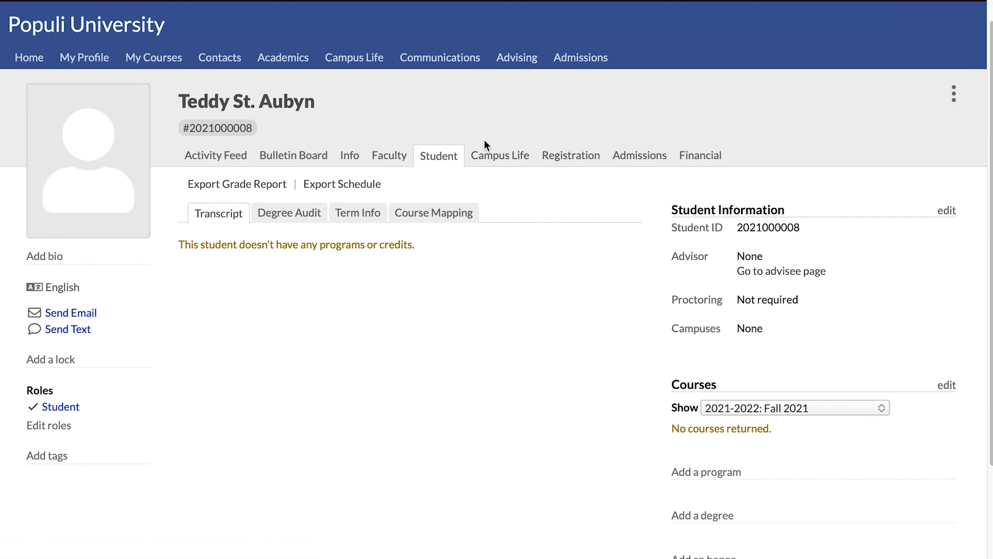
left_click(702, 473)
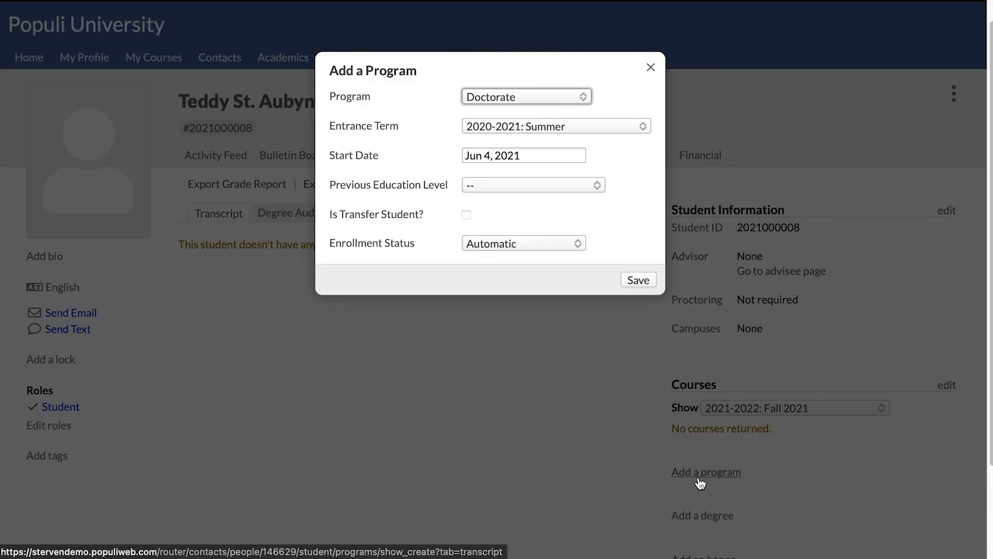
left_click(516, 97)
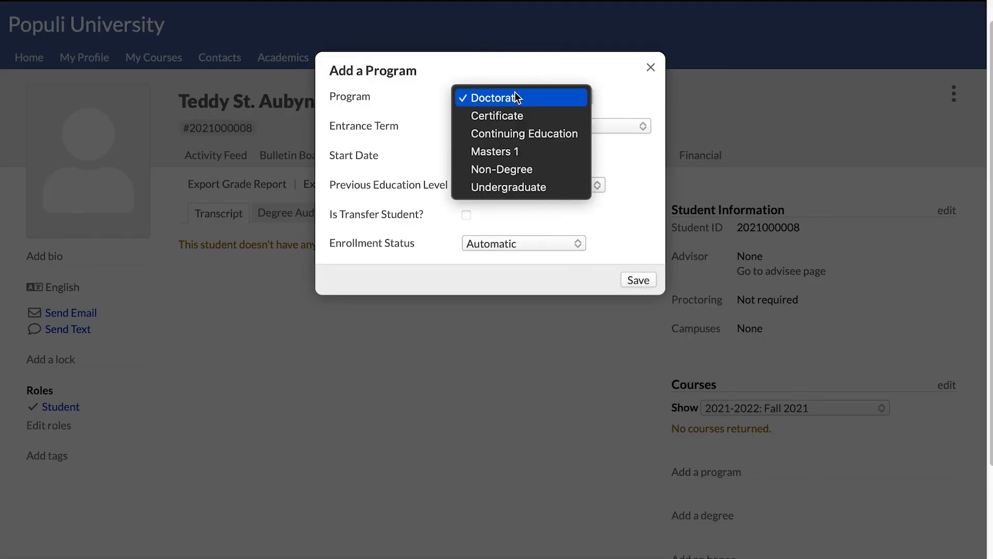
left_click(523, 188)
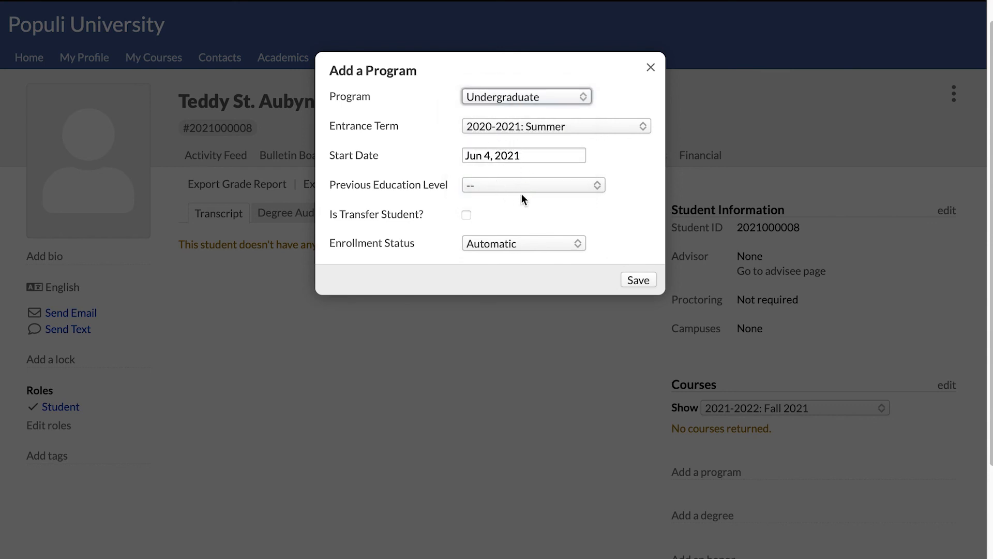
left_click(647, 286)
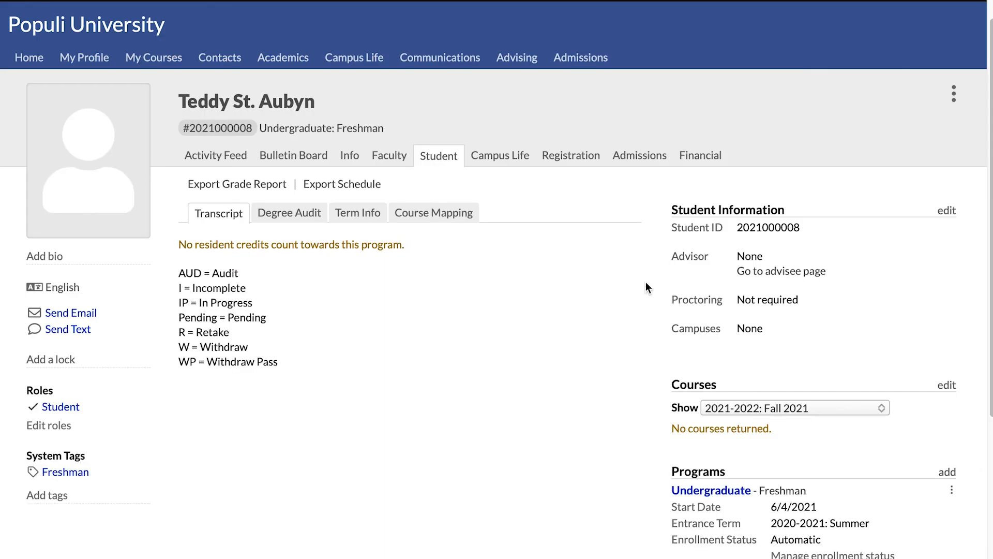
Check the student's default tuition schedules on the financial dashboard and view their financial details by term for Fall 2021.
scroll(644, 283, "down", 2)
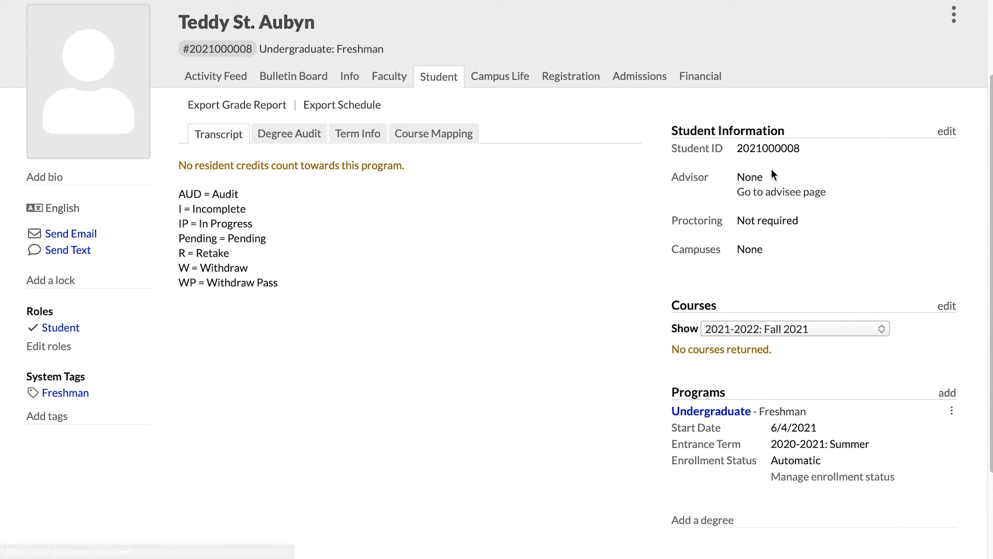
left_click(710, 76)
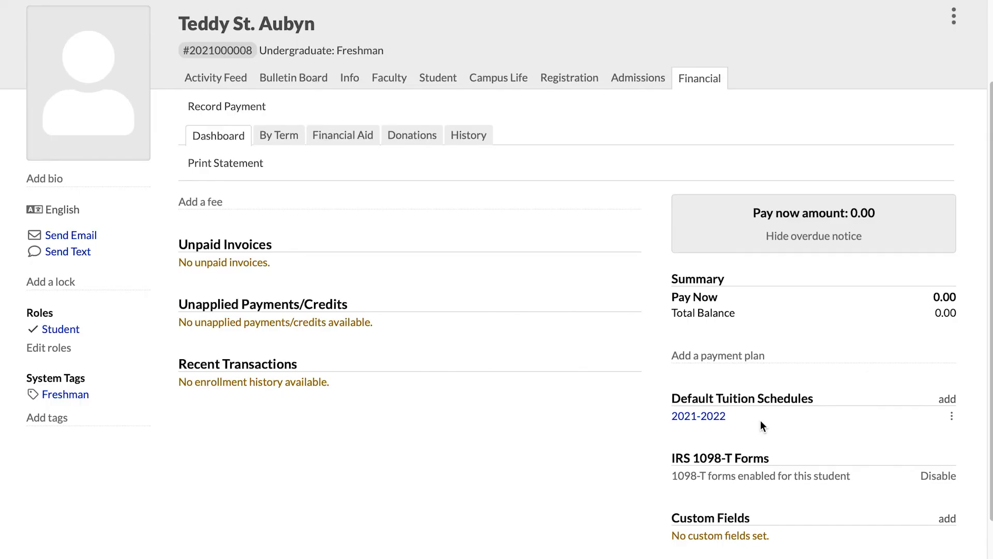
left_click(289, 141)
scroll(337, 285, "down", 3)
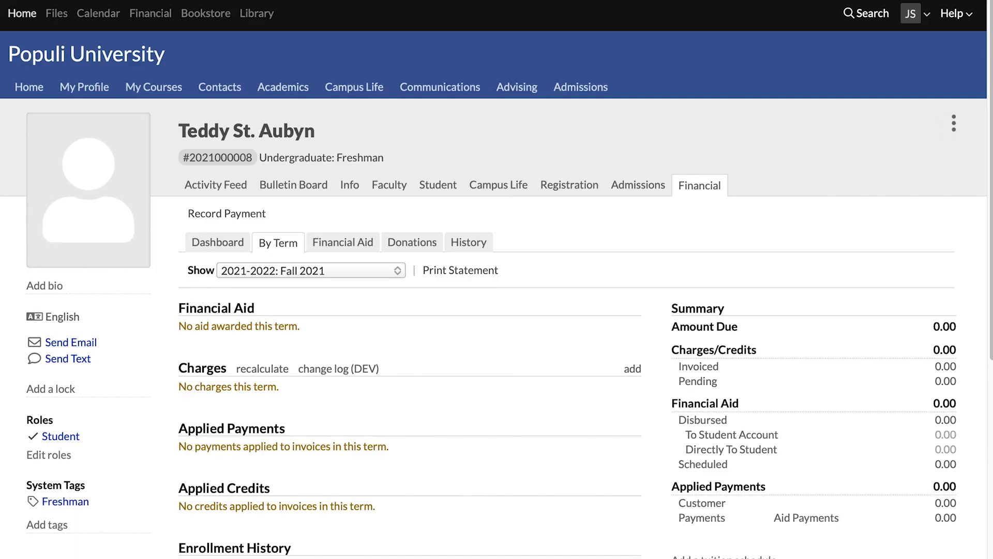
Open the 2021-2022 tuition schedule in the billing settings and review its tuition brackets and assigned courses.
left_click(166, 13)
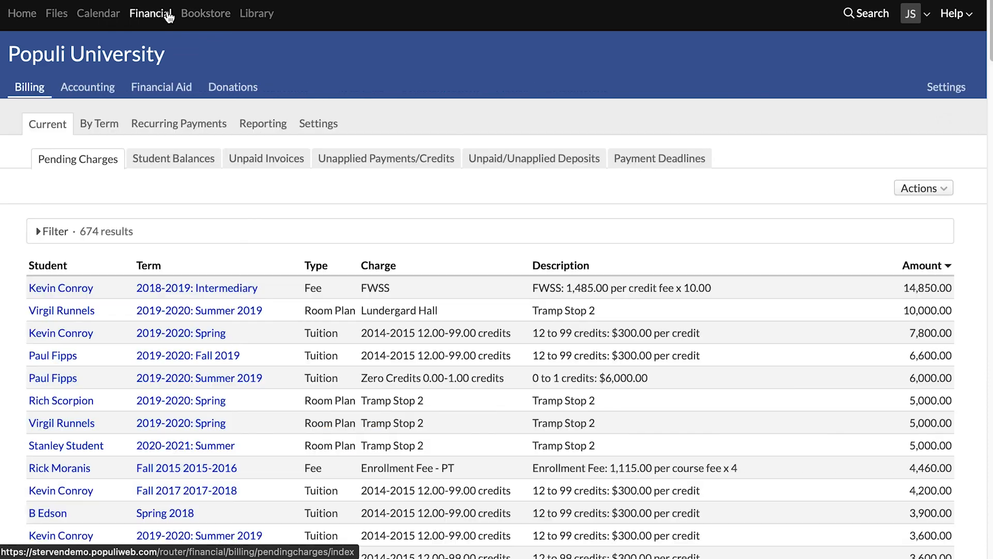
left_click(333, 123)
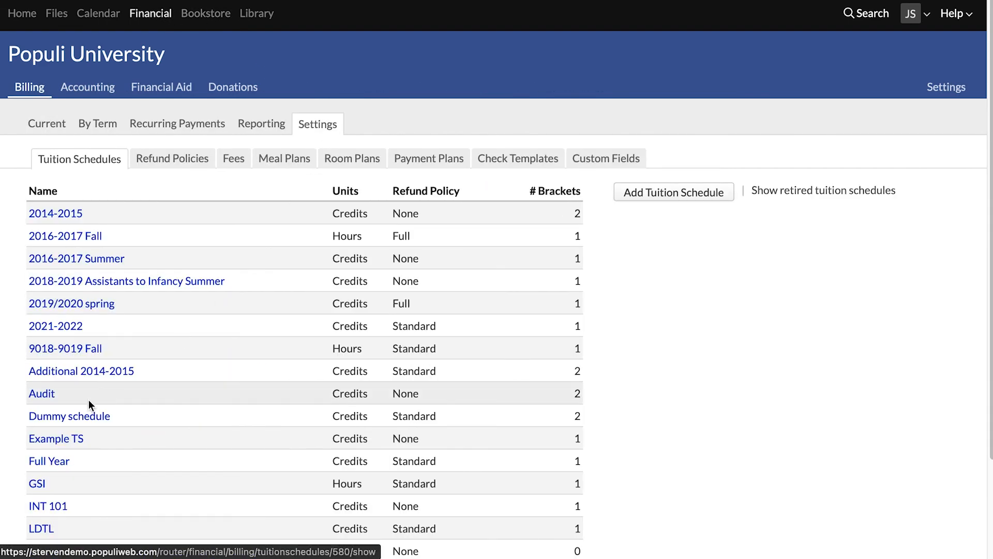
left_click(82, 327)
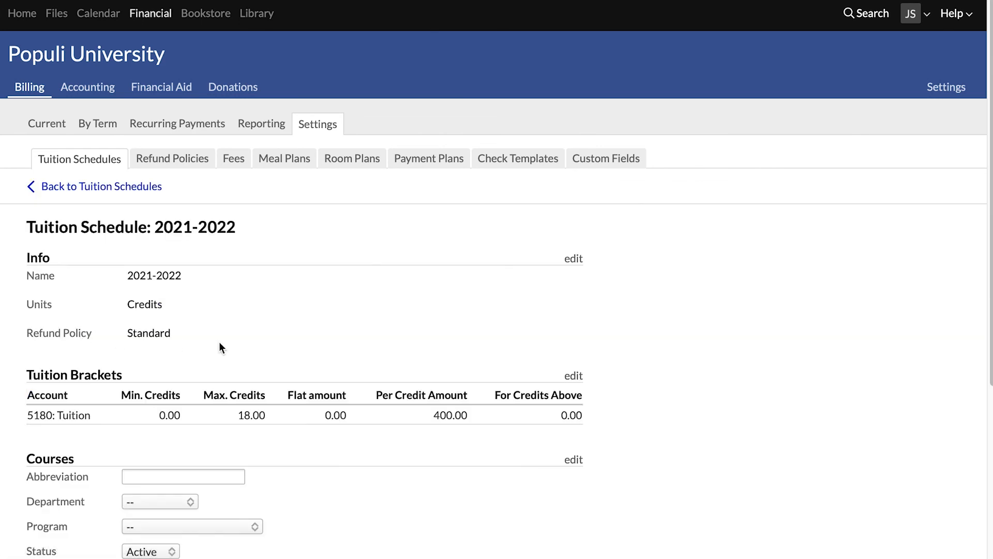
scroll(219, 343, "down", 2)
scroll(218, 342, "down", 4)
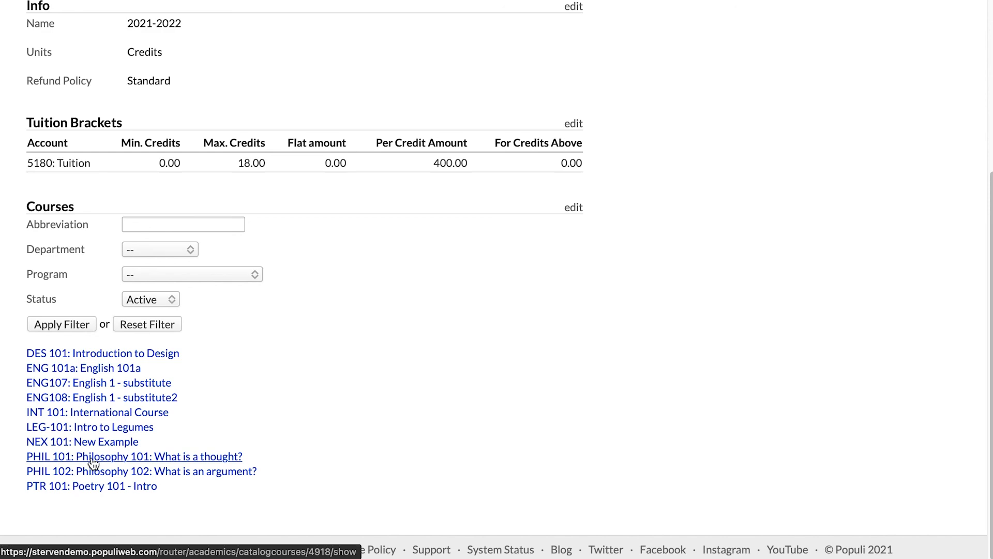
scroll(93, 462, "up", 5)
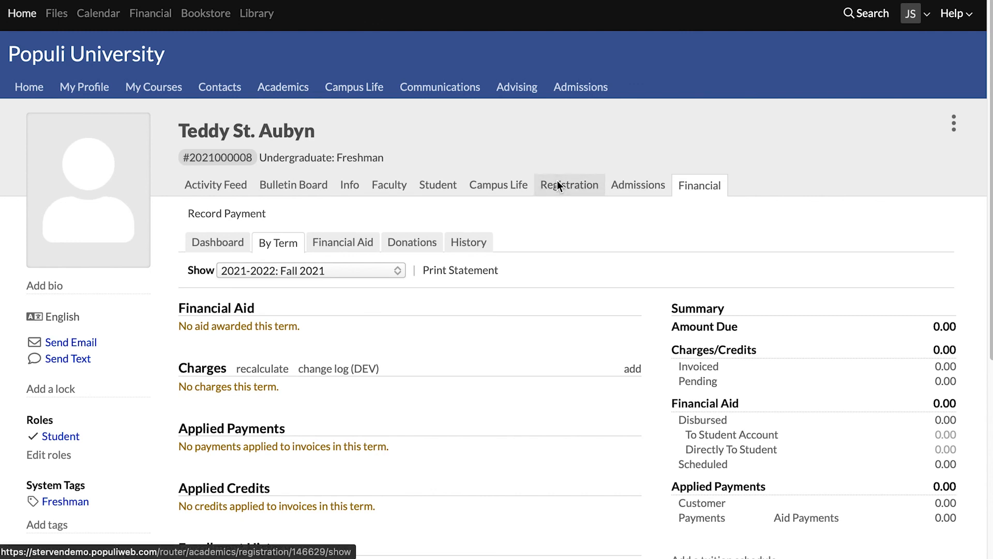
Enroll the student in PHIL 101-1: Philosophy 101: What is a thought? for Fall 2021 and save the registration.
left_click(557, 185)
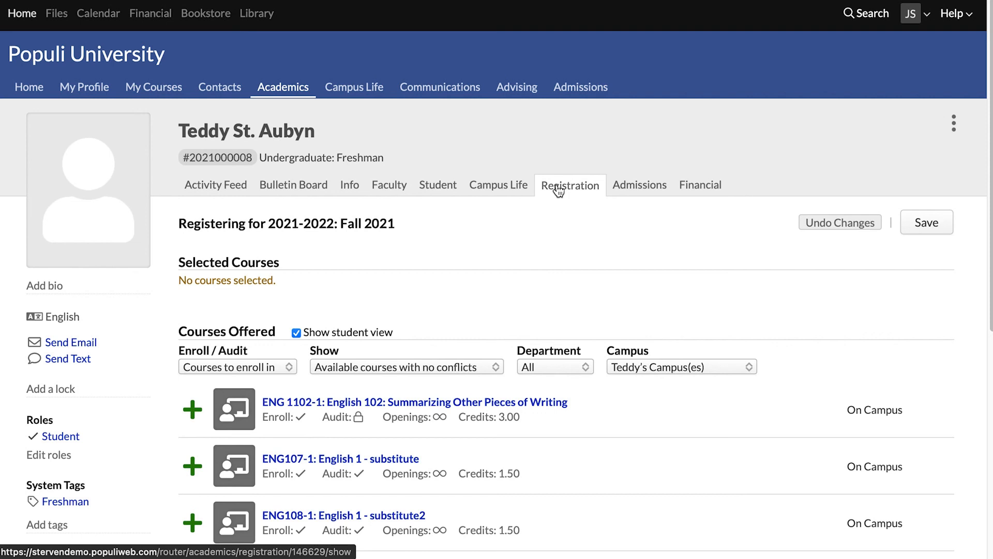
scroll(551, 208, "down", 5)
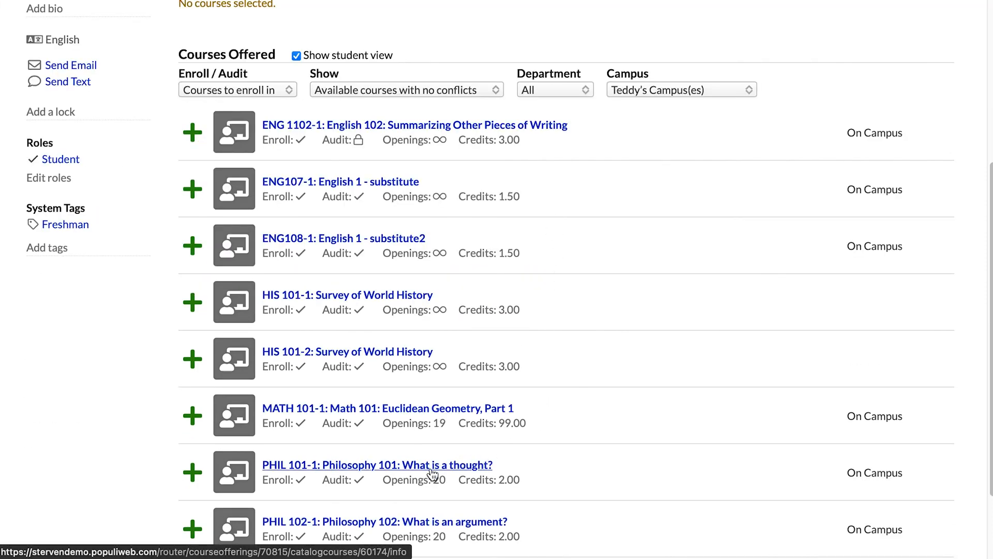
left_click(192, 472)
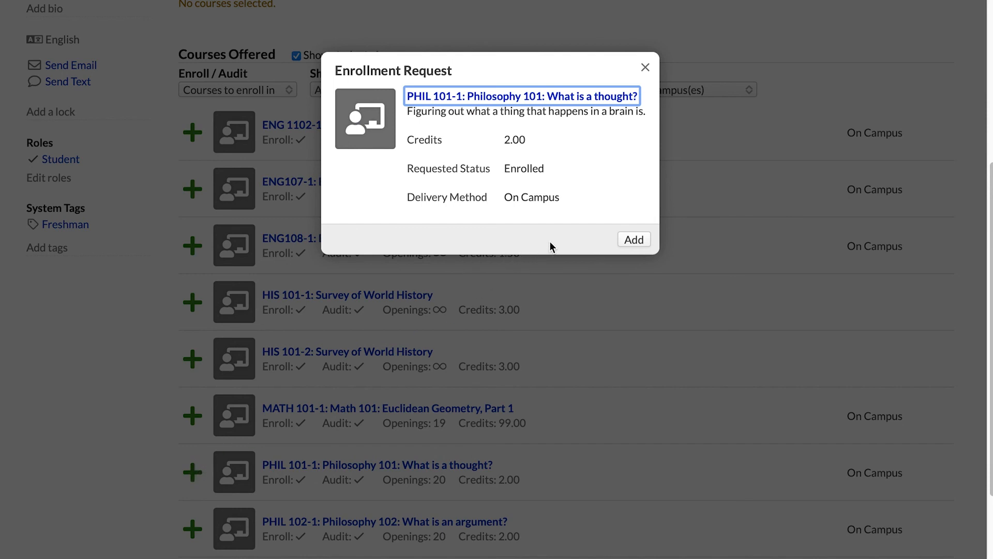
left_click(628, 243)
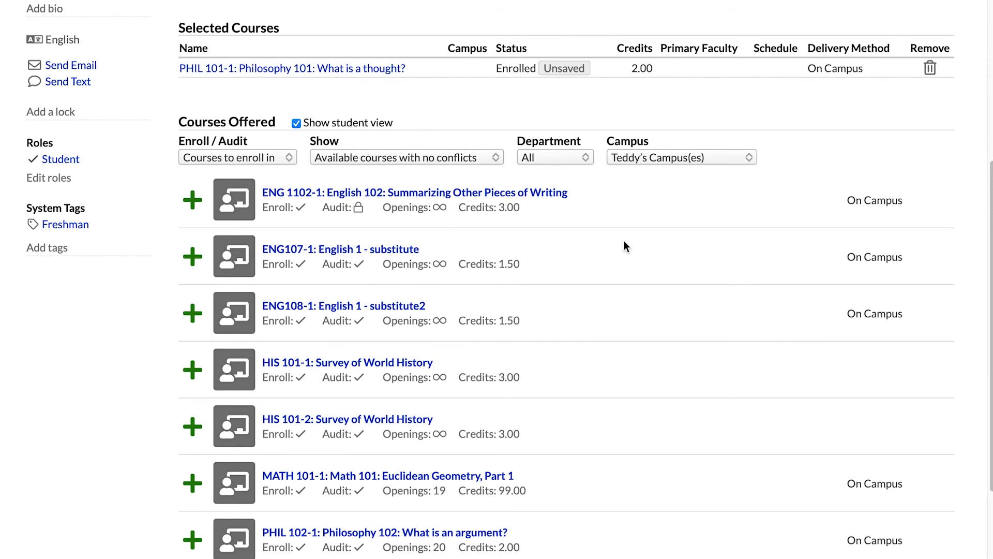
scroll(622, 243, "up", 5)
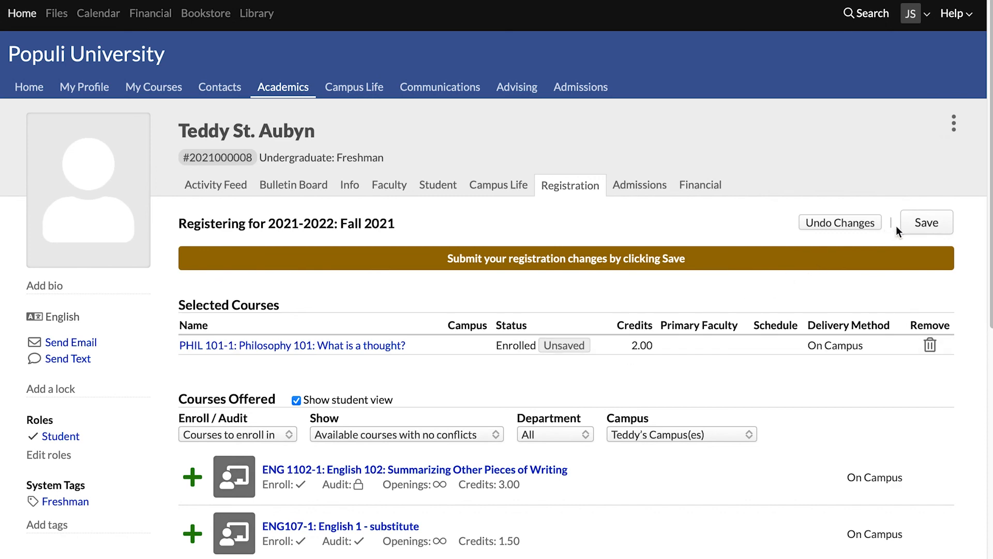
left_click(914, 228)
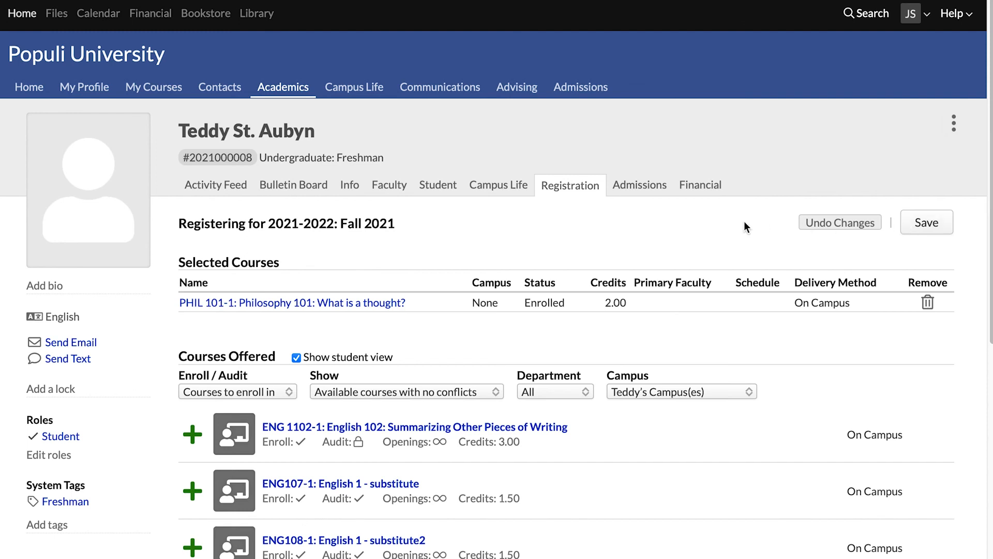
Check the enrolled course on the student's transcript and review the student's Fall 2021 charges and tuition by term.
left_click(443, 188)
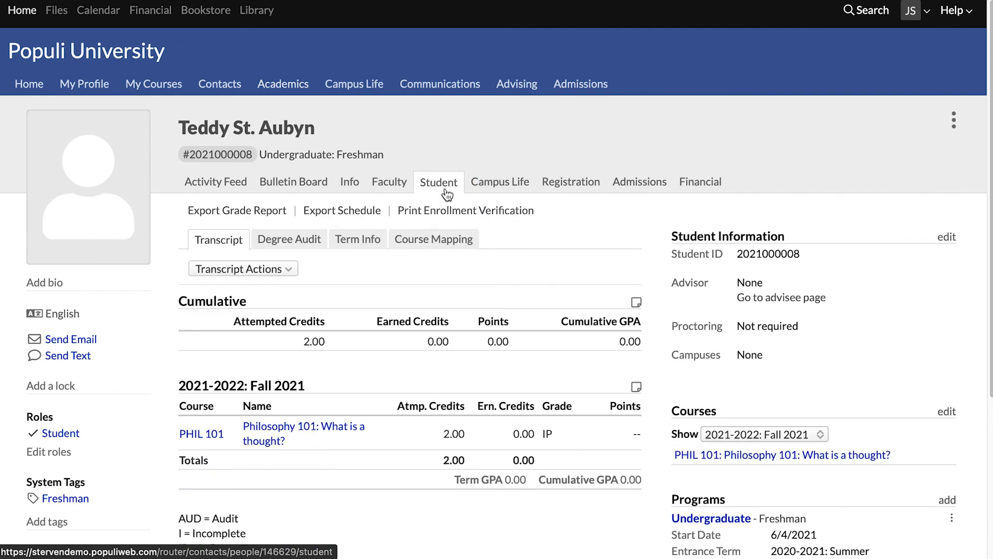
scroll(447, 192, "down", 2)
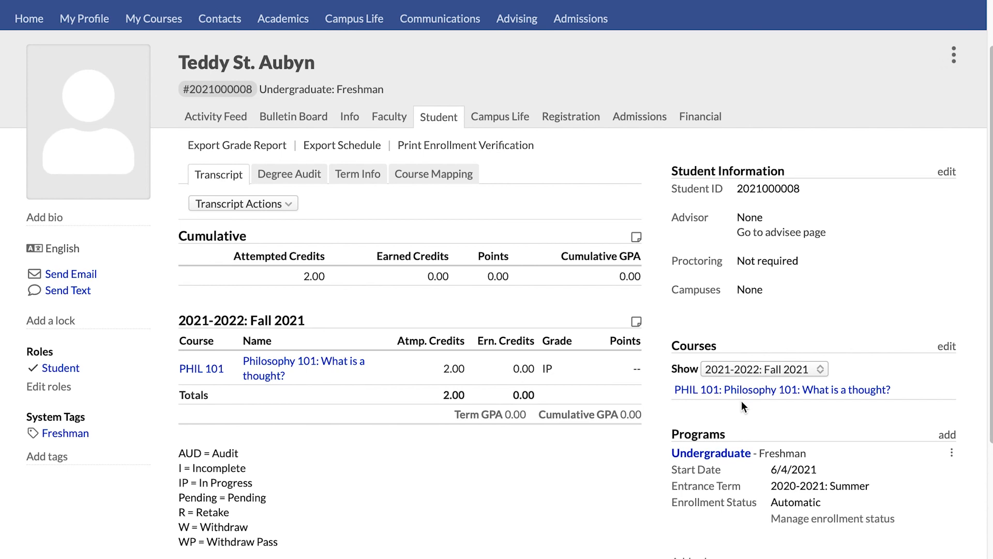
left_click(696, 122)
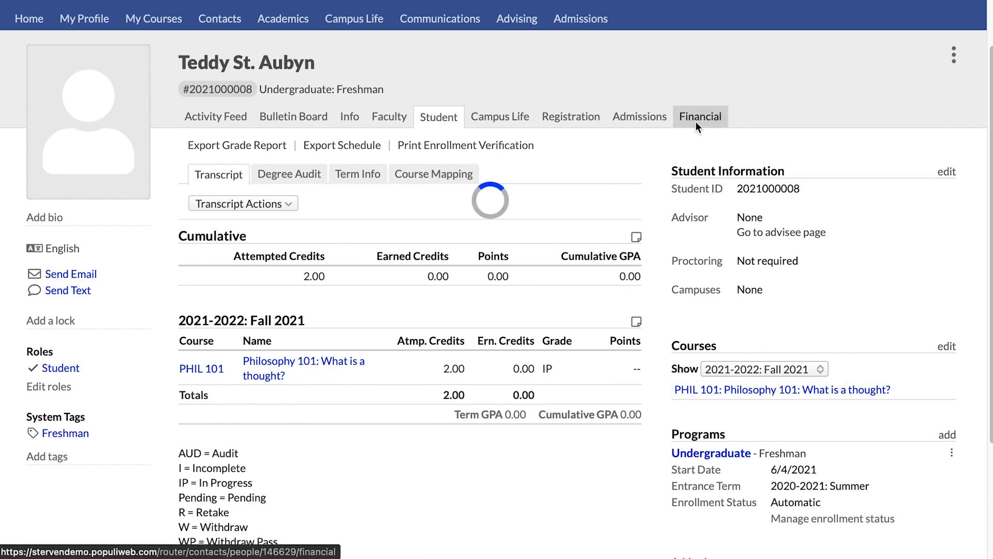
left_click(285, 245)
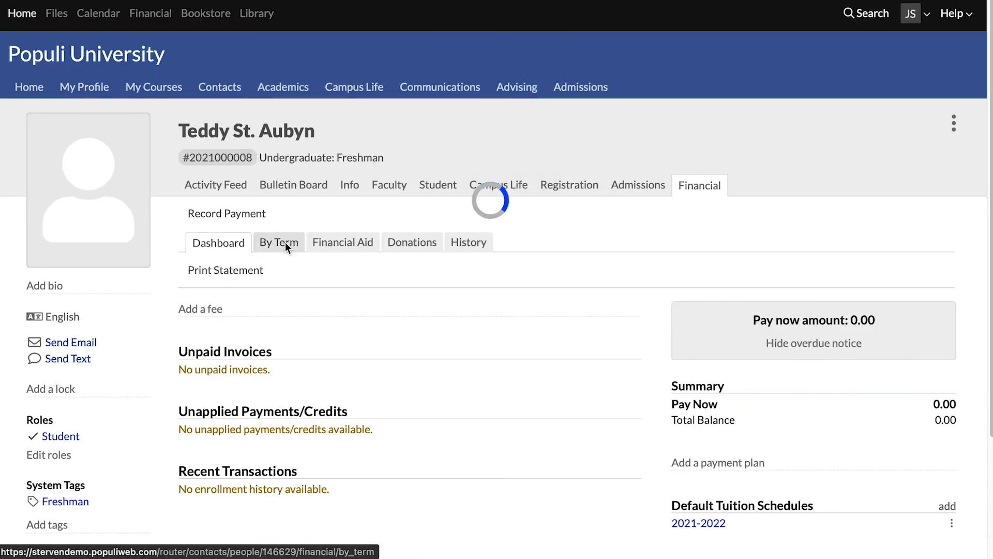
scroll(287, 249, "down", 3)
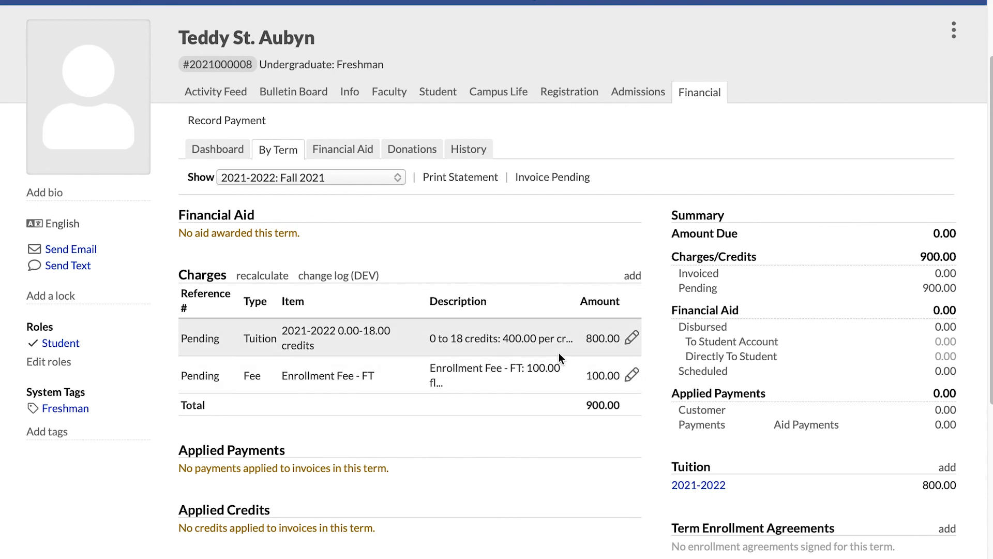
scroll(588, 348, "down", 3)
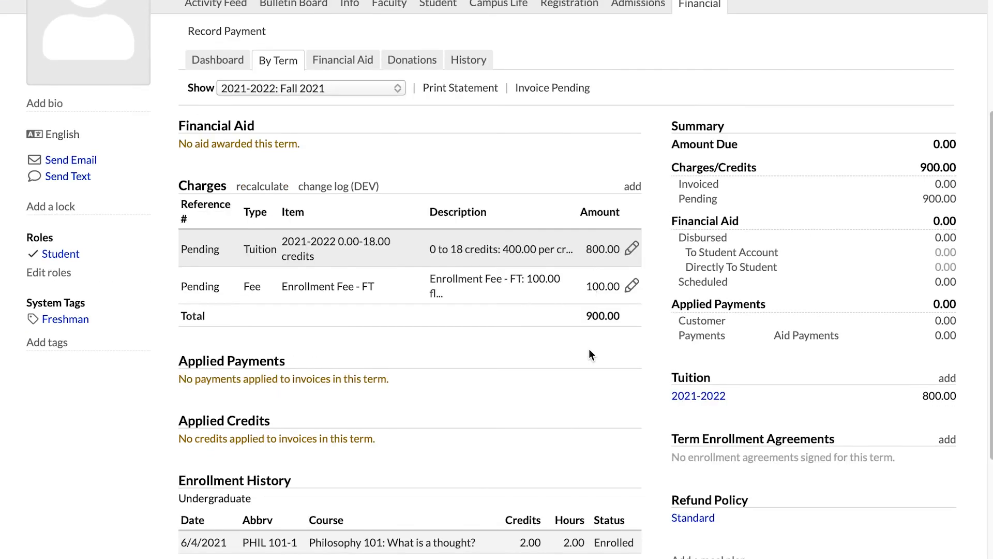